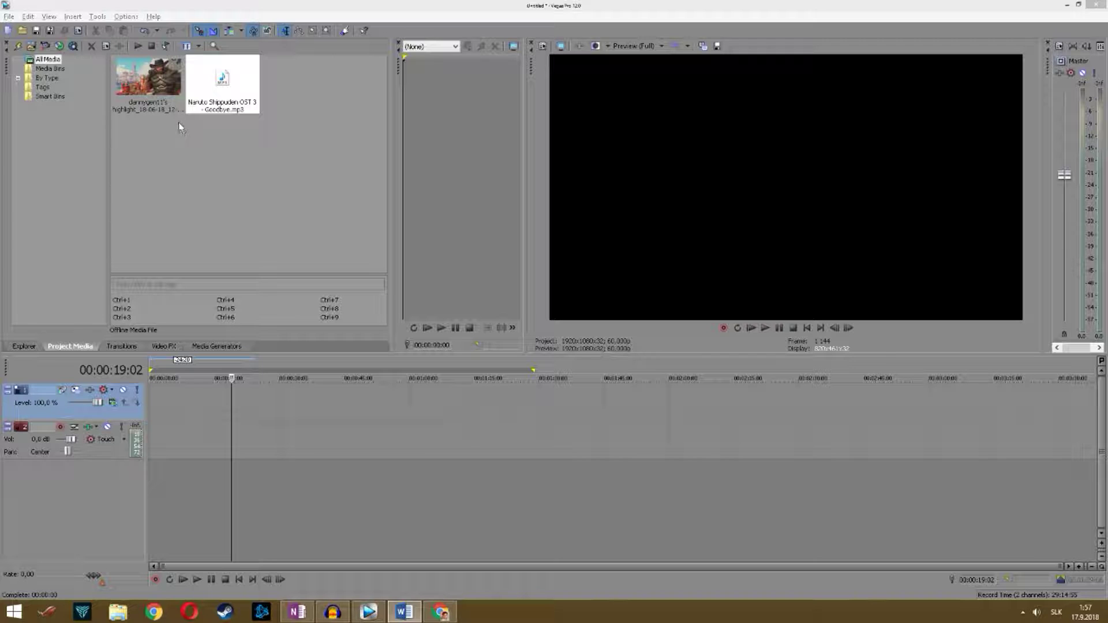
Step: Add the gameplay video and the music to the timeline, with the music on its own track at the start
left_click_drag(149, 84, 181, 400)
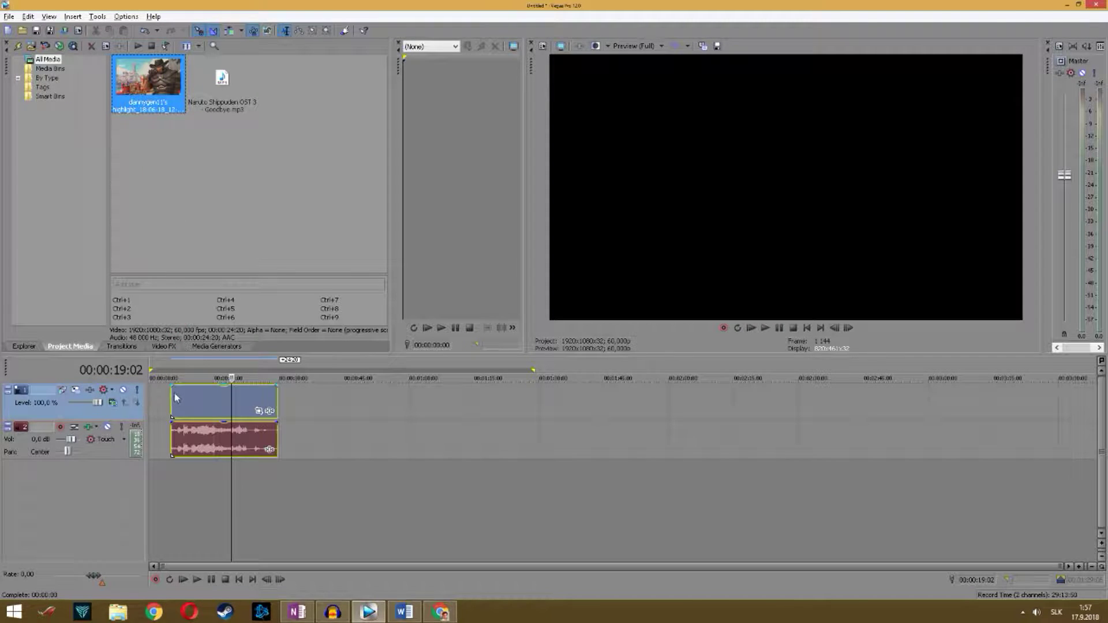
left_click_drag(229, 88, 332, 444)
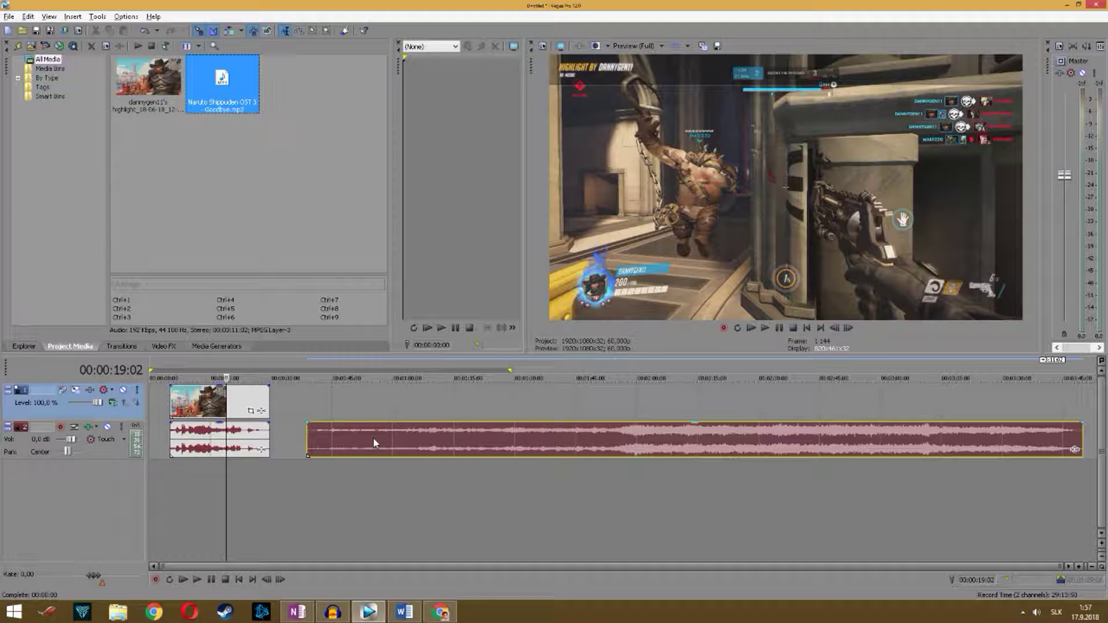
left_click_drag(367, 444, 339, 485)
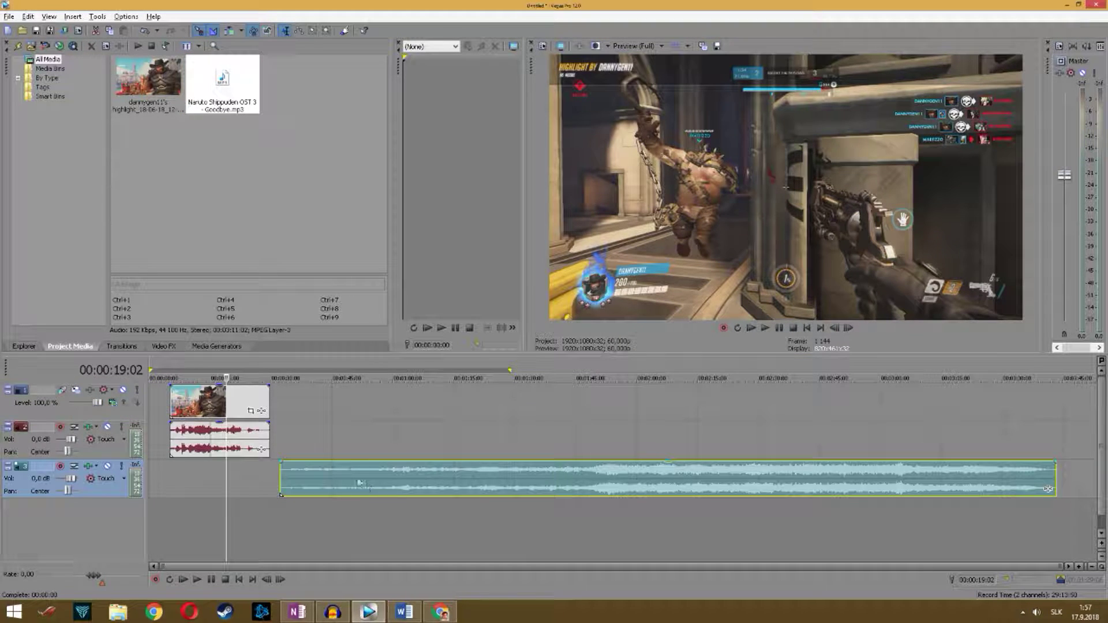
left_click_drag(460, 480, 349, 482)
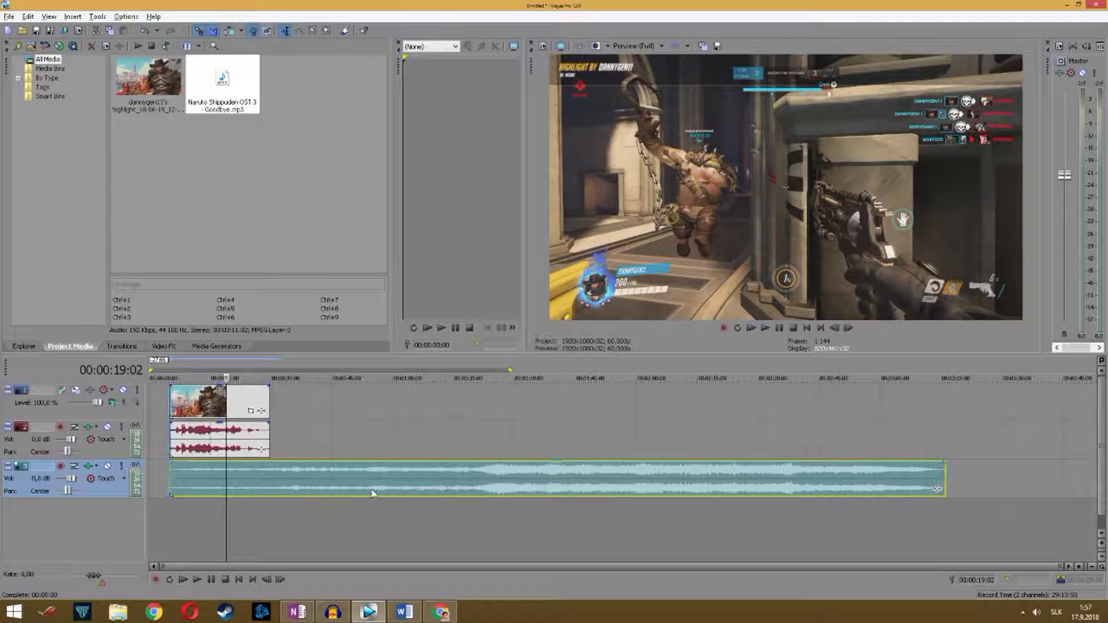
Step: Split the music where the video ends and delete the excess part
left_click(269, 476)
key("s")
left_click(340, 485)
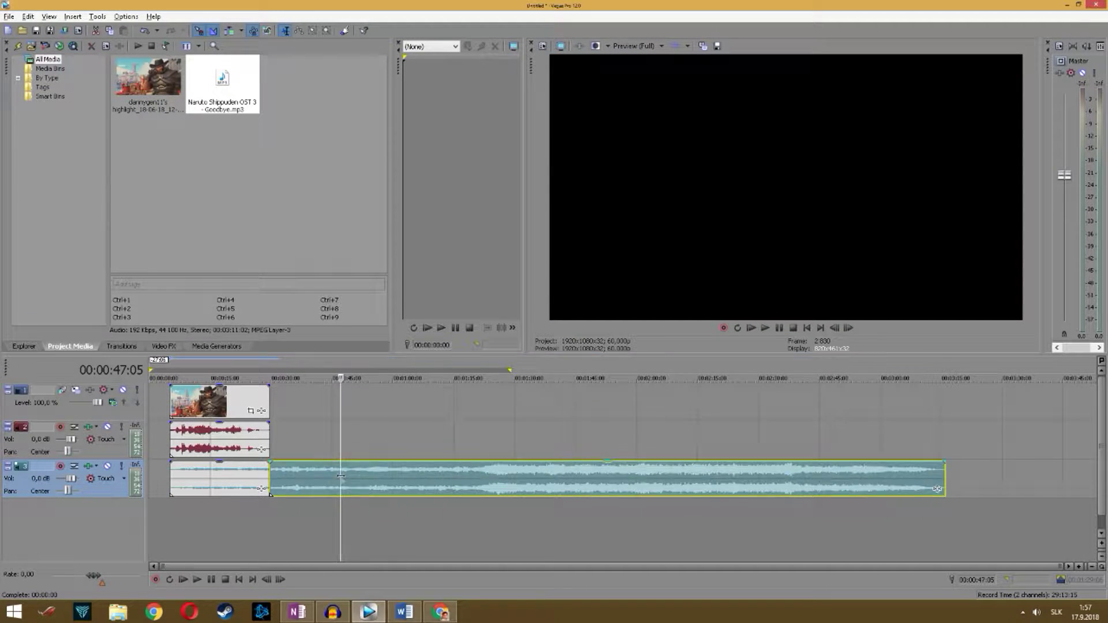
key("Delete")
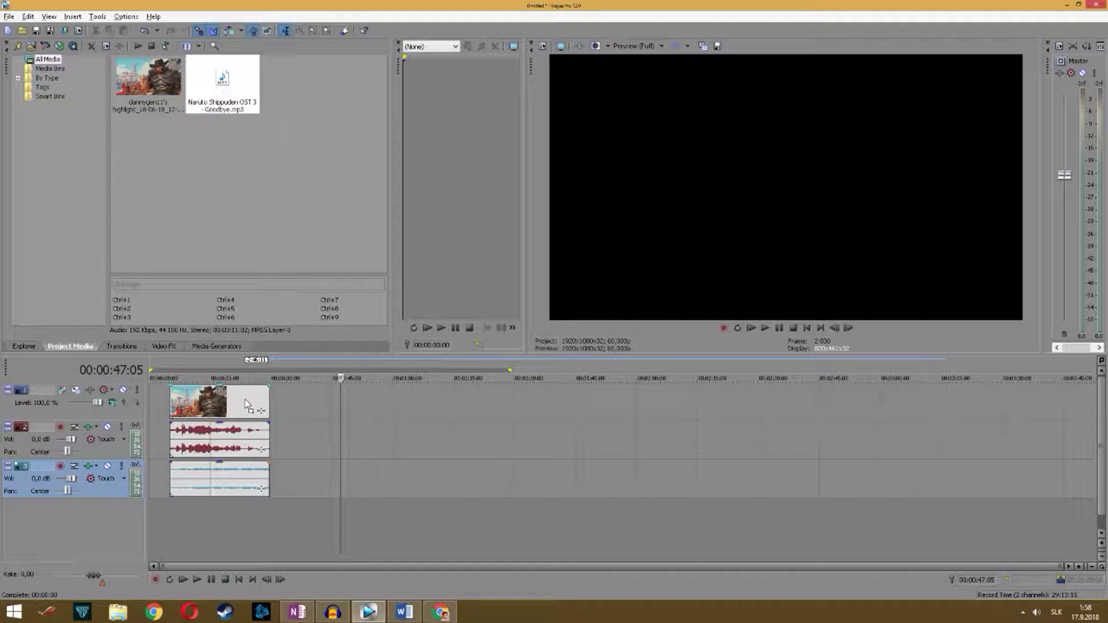
Step: Move the video event and the music event separately to about 00:01:00 so they line up
left_click_drag(223, 406, 458, 405)
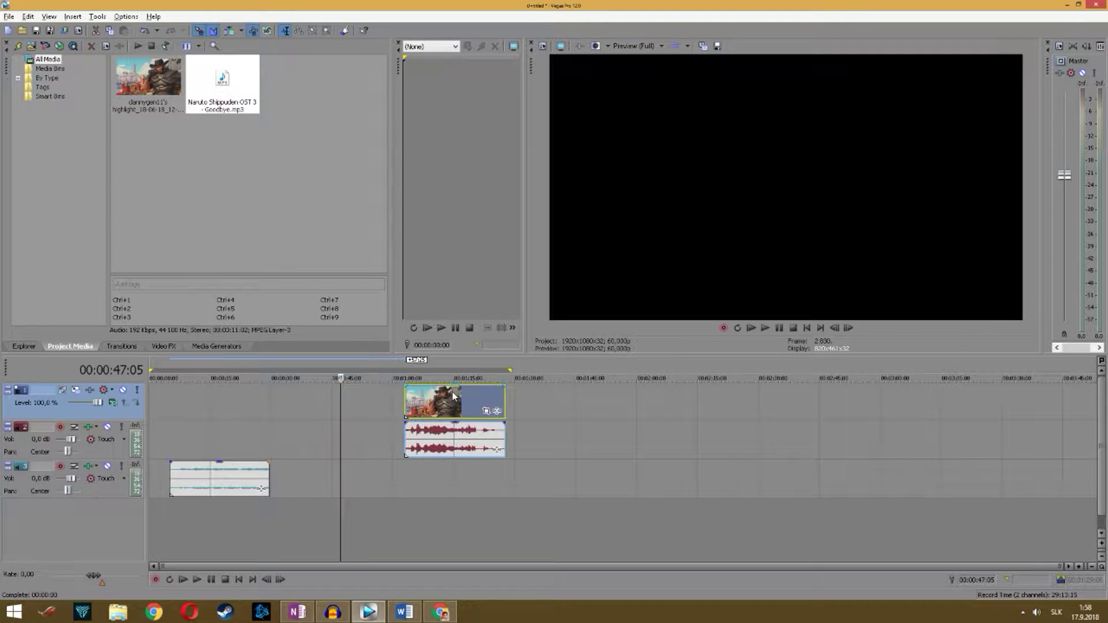
left_click_drag(213, 477, 447, 473)
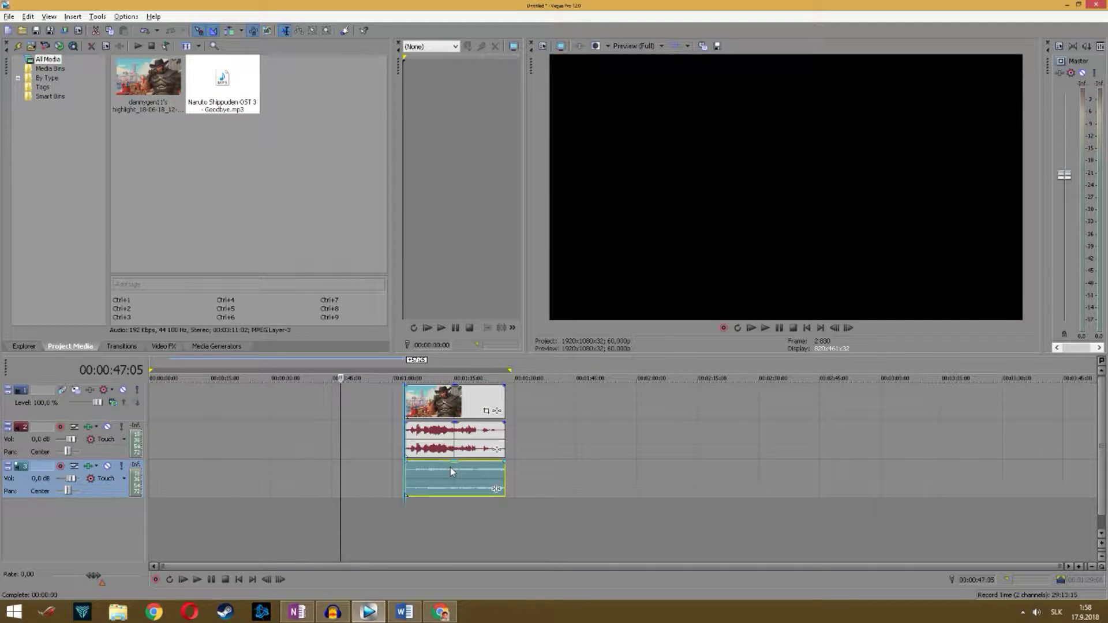
left_click(450, 470)
mouse_move(476, 414)
left_mouse_down()
mouse_move(524, 413)
mouse_move(472, 410)
left_mouse_up()
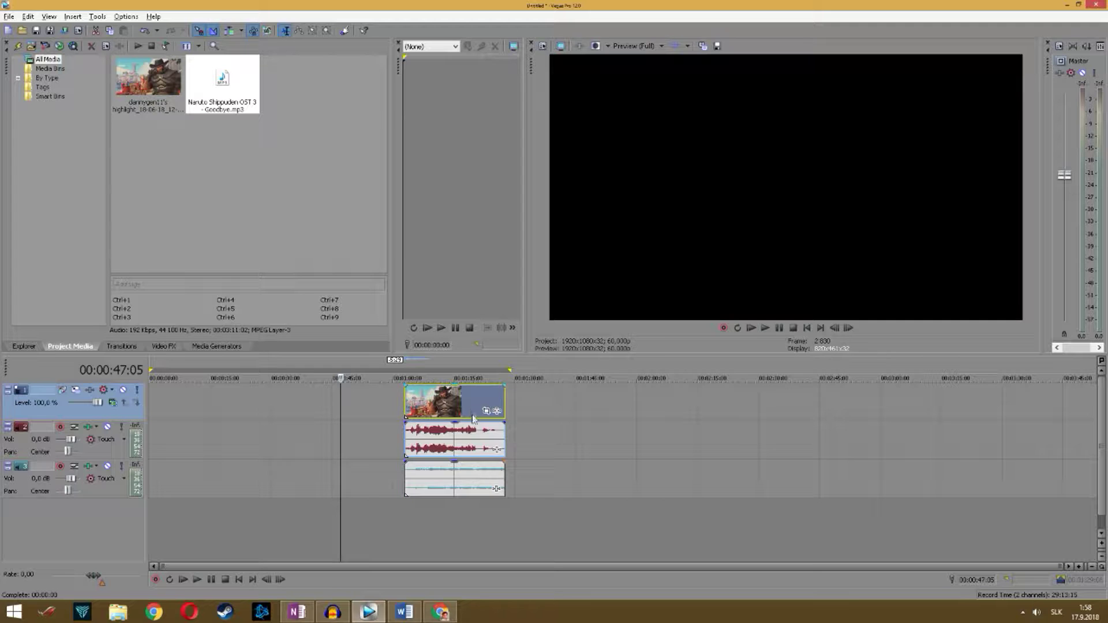
mouse_move(478, 470)
left_mouse_down()
mouse_move(458, 483)
mouse_move(465, 474)
left_mouse_up()
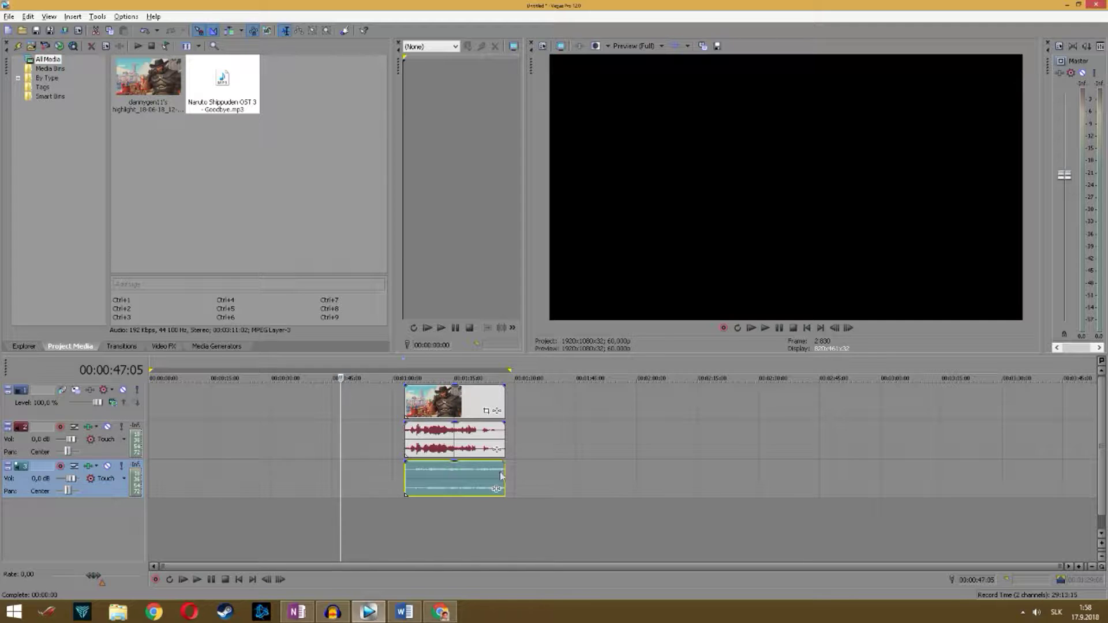
Step: Select the gameplay video, its audio and the music, and combine them with Group > Create New
left_click(463, 403)
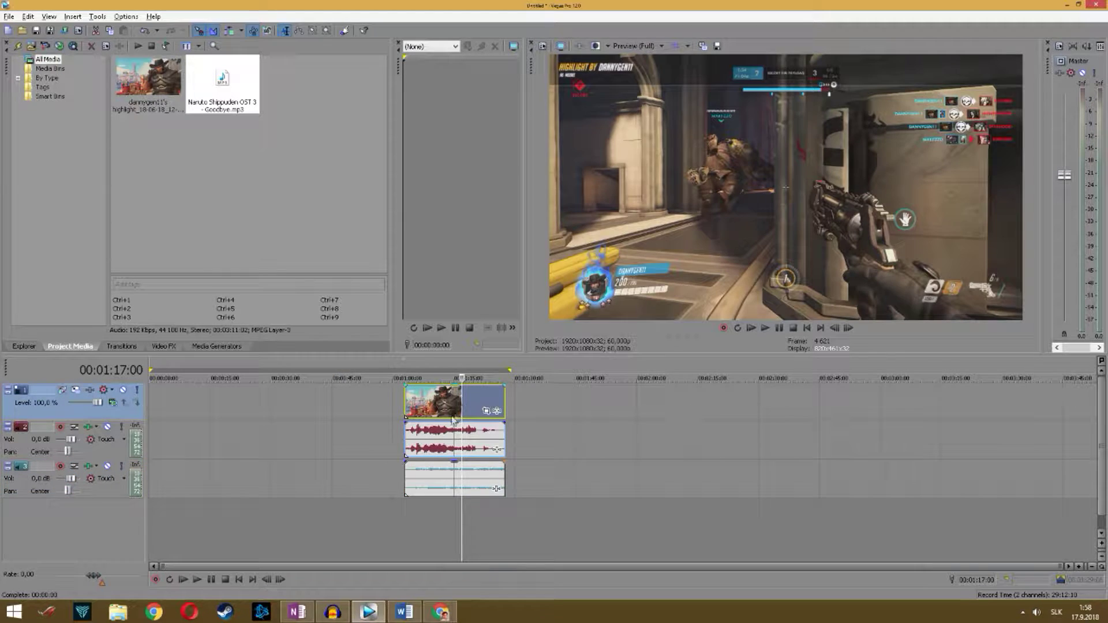
left_click(436, 442, "ctrl")
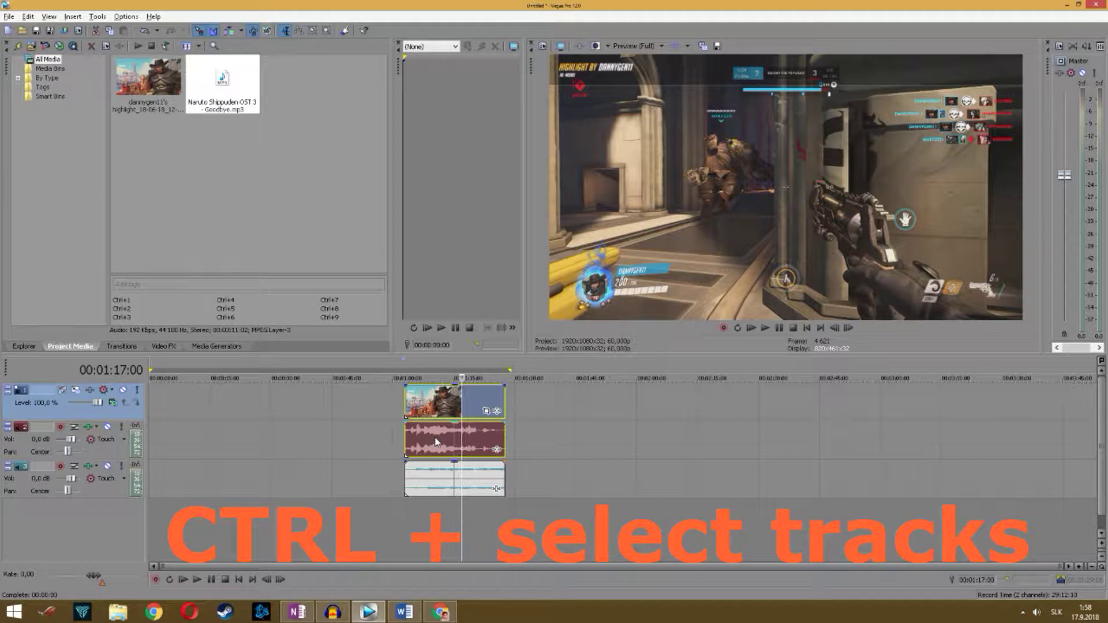
left_click(444, 481, "ctrl")
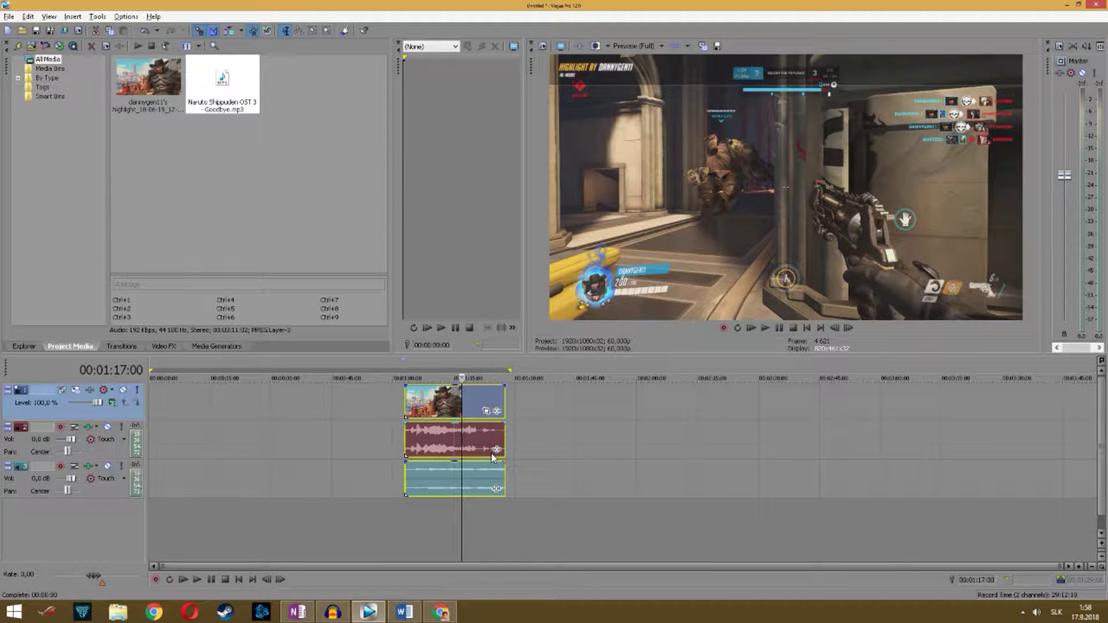
right_click(476, 393)
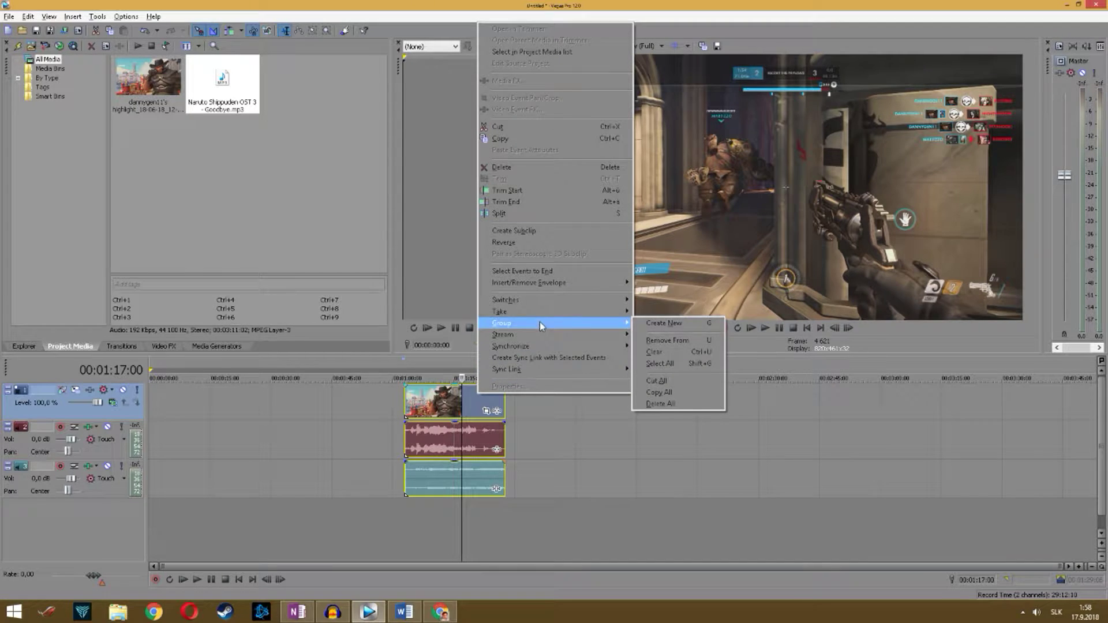
mouse_move(555, 323)
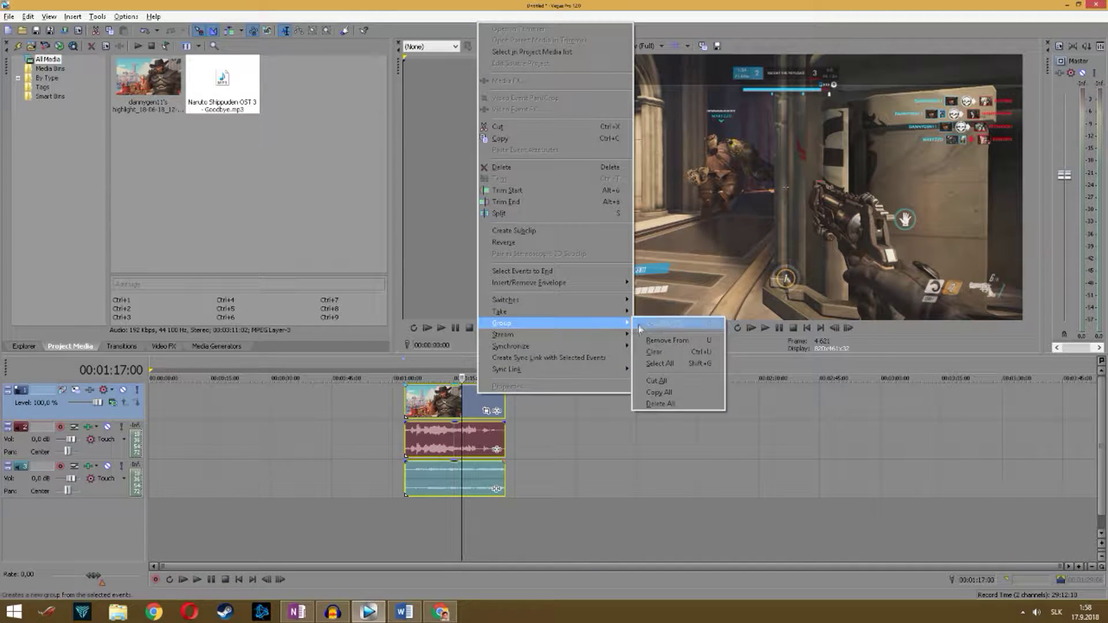
left_click(665, 324)
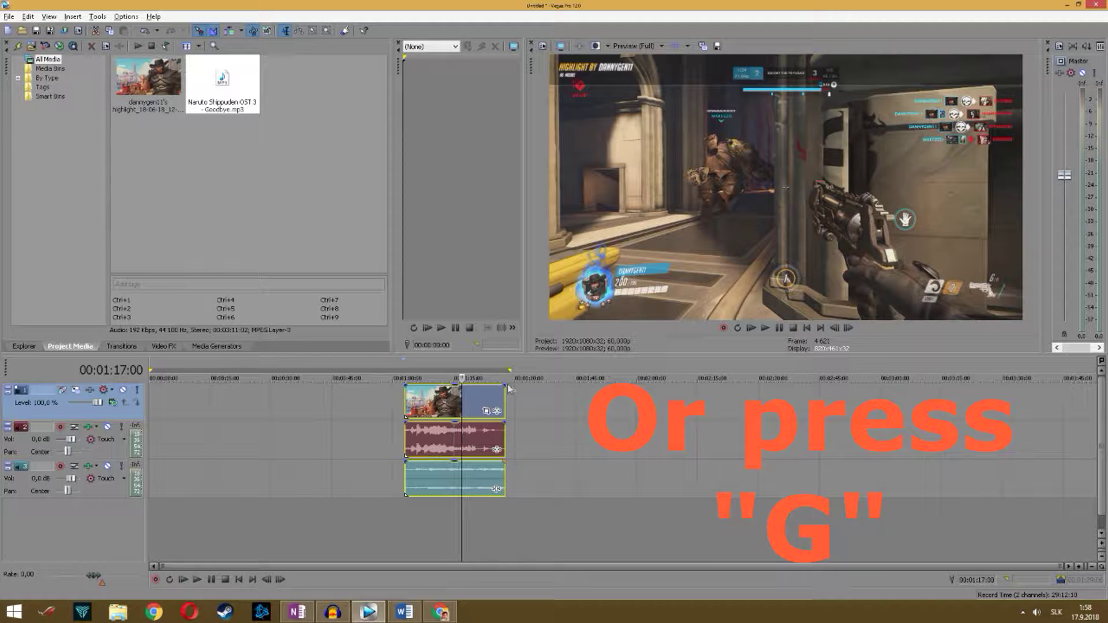
left_click(551, 403)
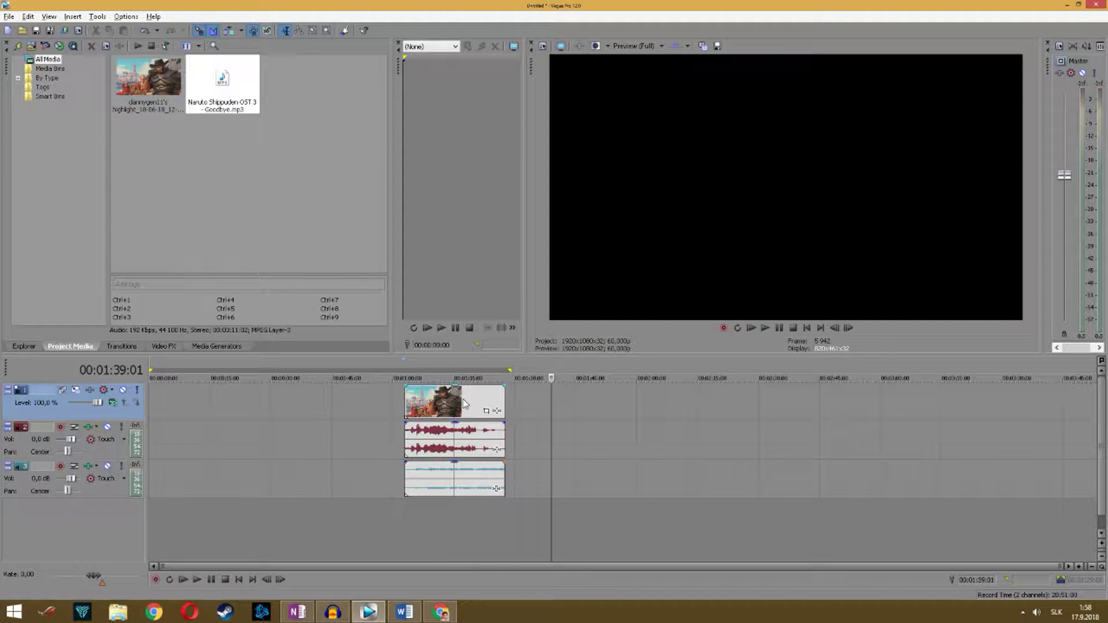
Step: Drag the grouped video, audio and music left together to start around 45 seconds
left_click(464, 401)
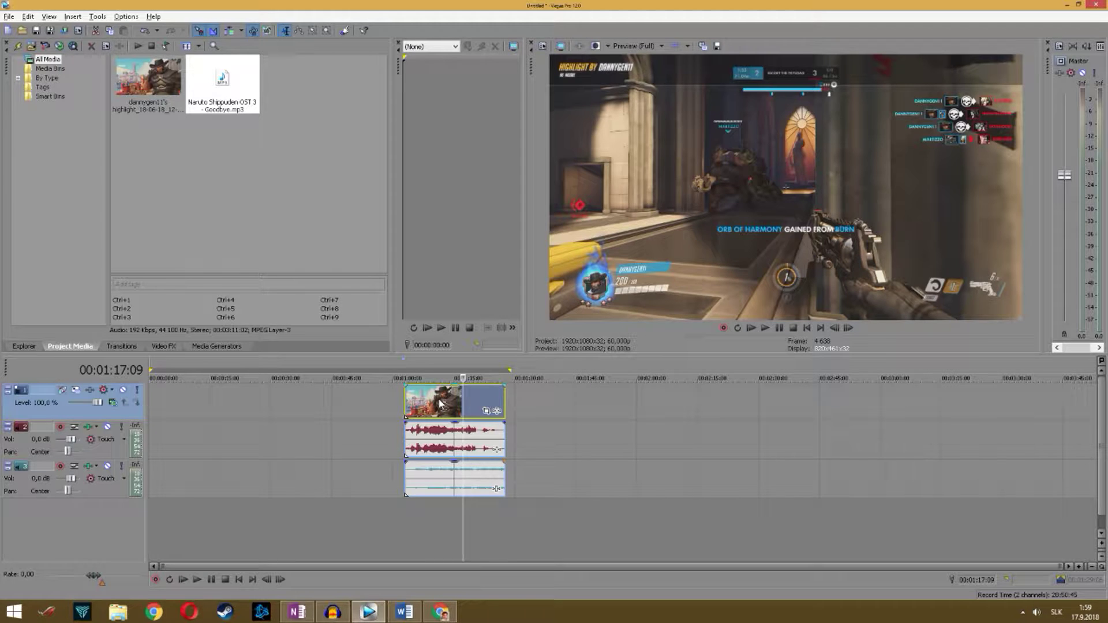
mouse_move(441, 405)
left_mouse_down()
mouse_move(358, 405)
mouse_move(526, 406)
left_mouse_up()
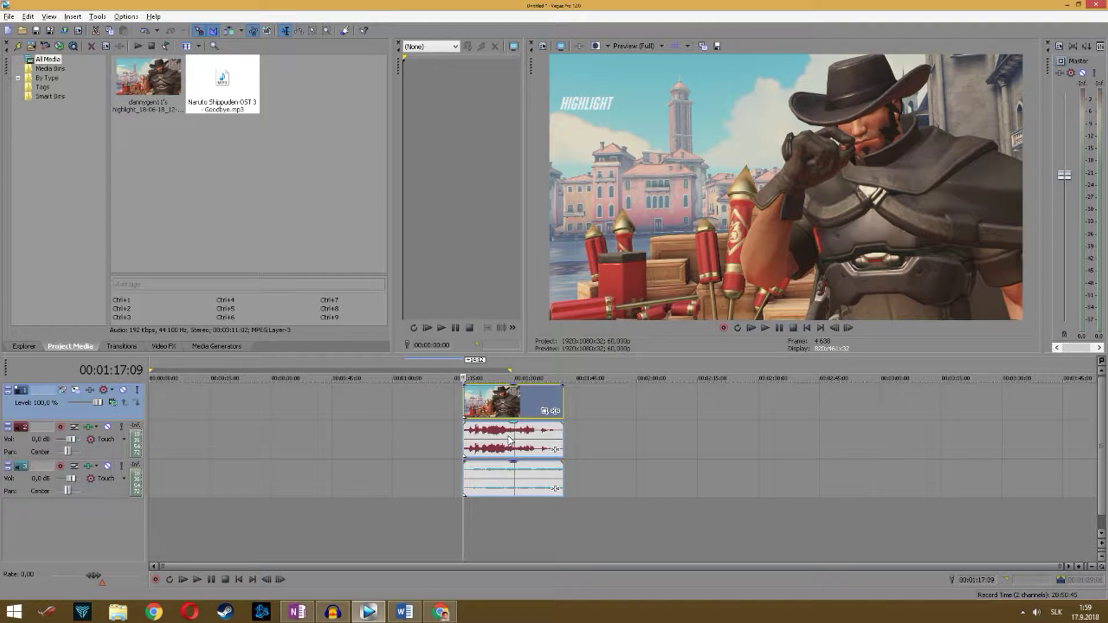
left_click(509, 476)
left_click(521, 483)
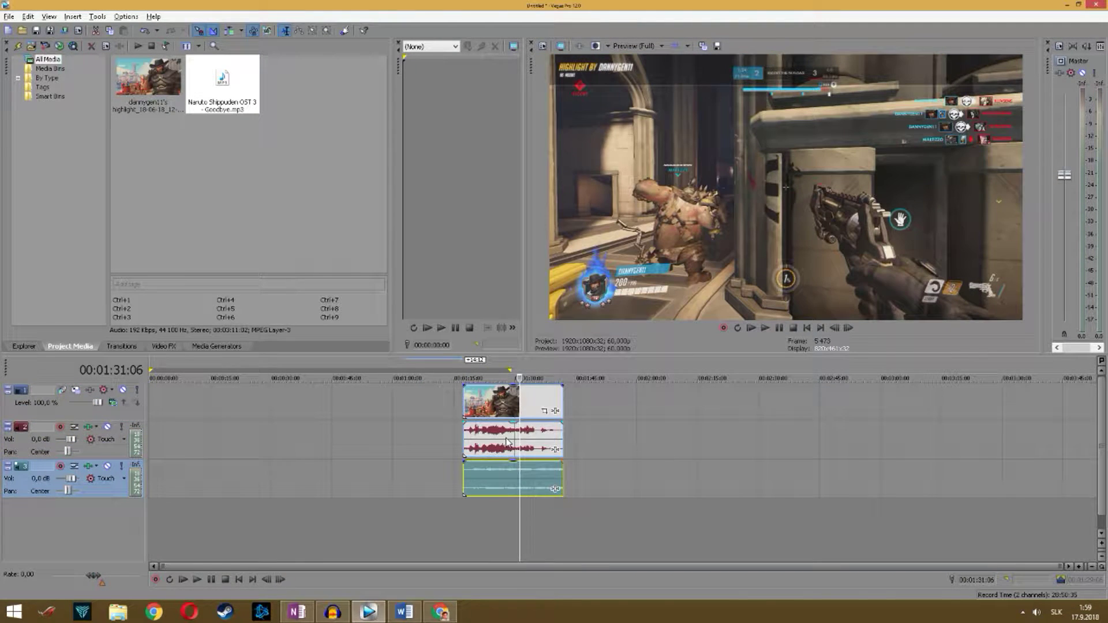
left_click(499, 404)
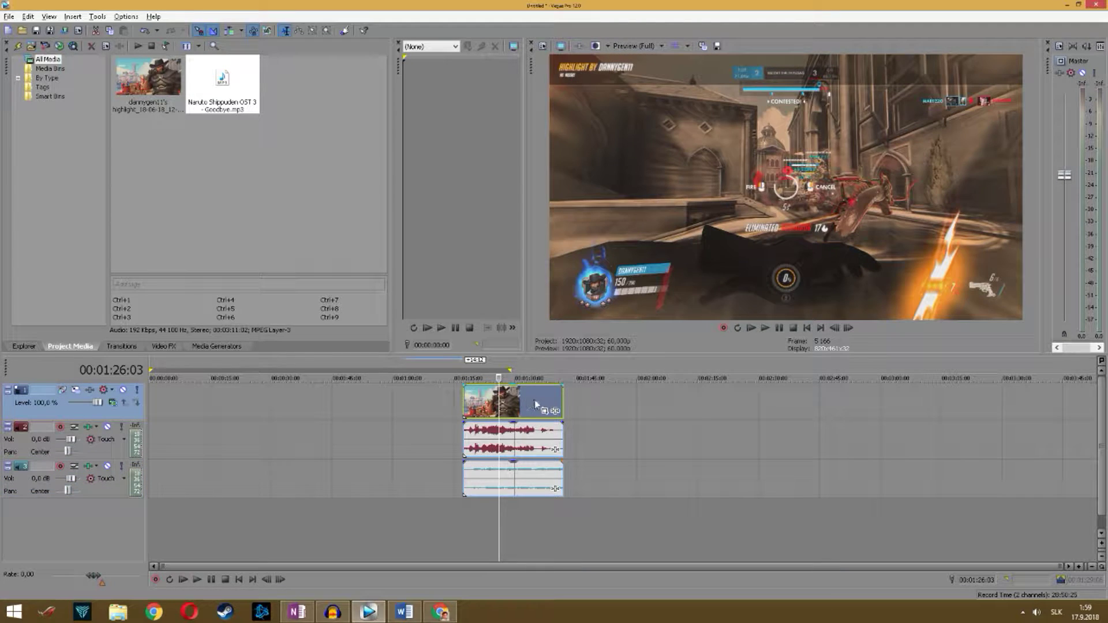
left_click_drag(534, 400, 412, 412)
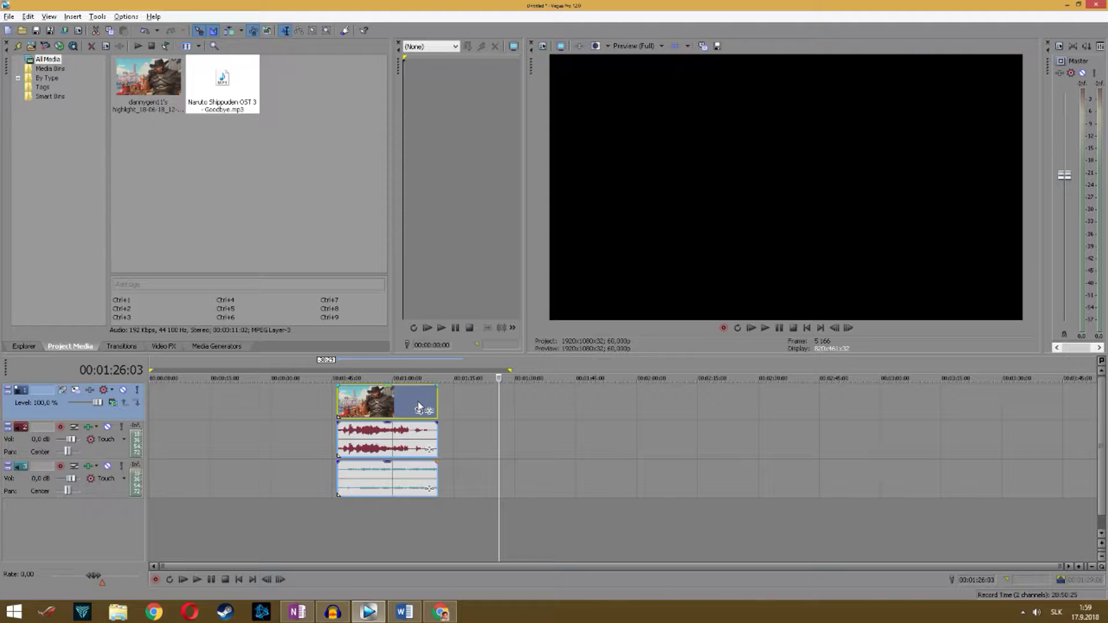
Step: Remove the music from the group, cut it at one minute, then select all three events
left_click(393, 476)
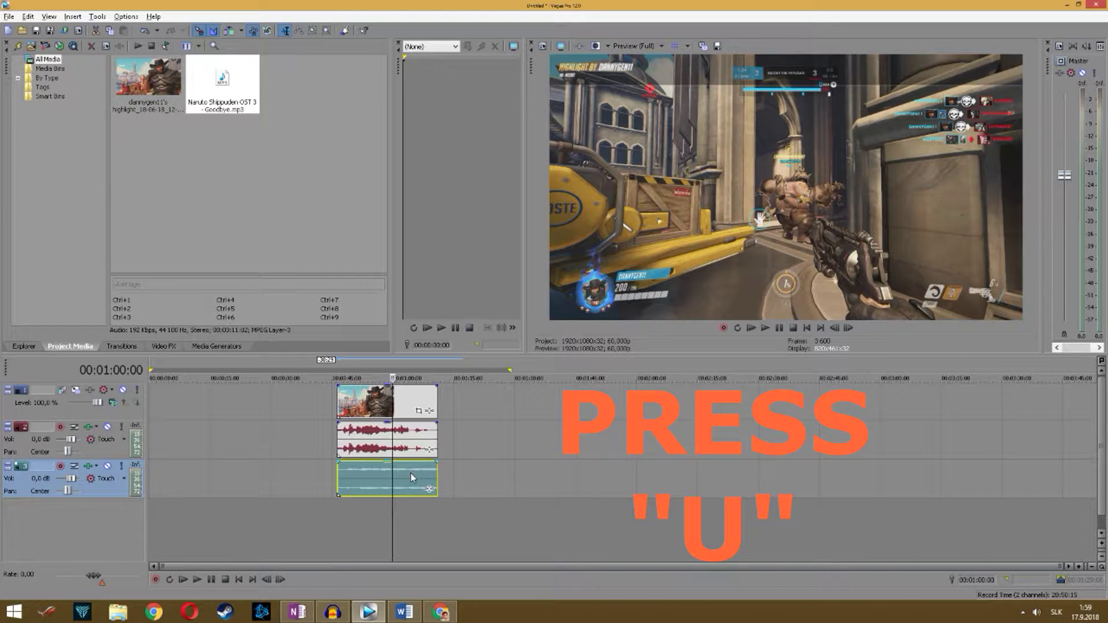
mouse_move(423, 474)
left_mouse_down()
mouse_move(506, 467)
mouse_move(412, 470)
left_mouse_up()
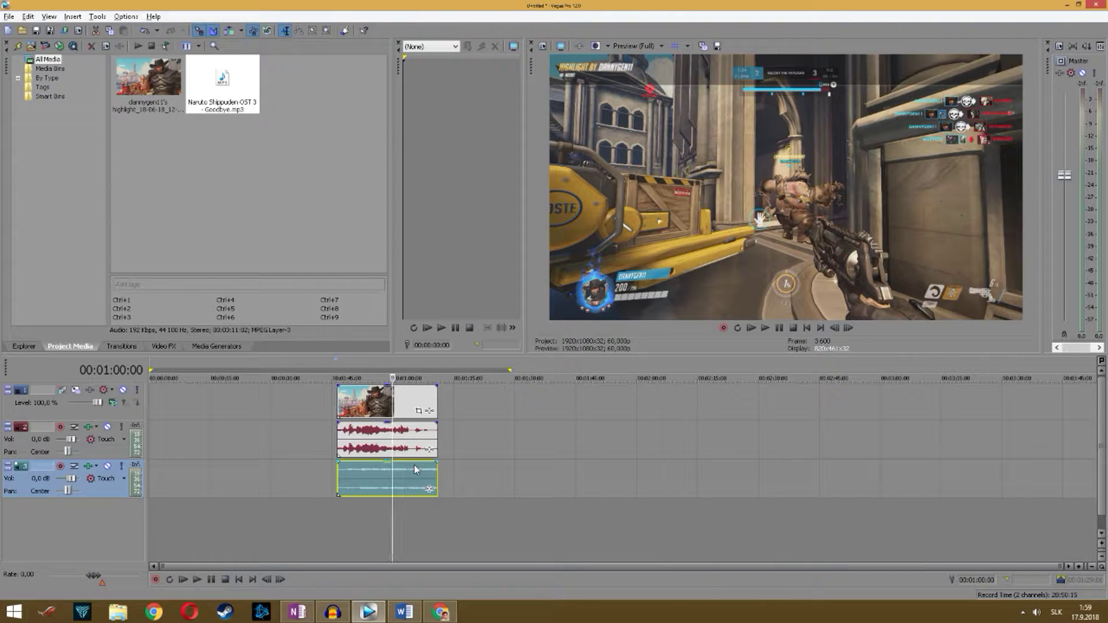
key("s")
left_click(416, 469)
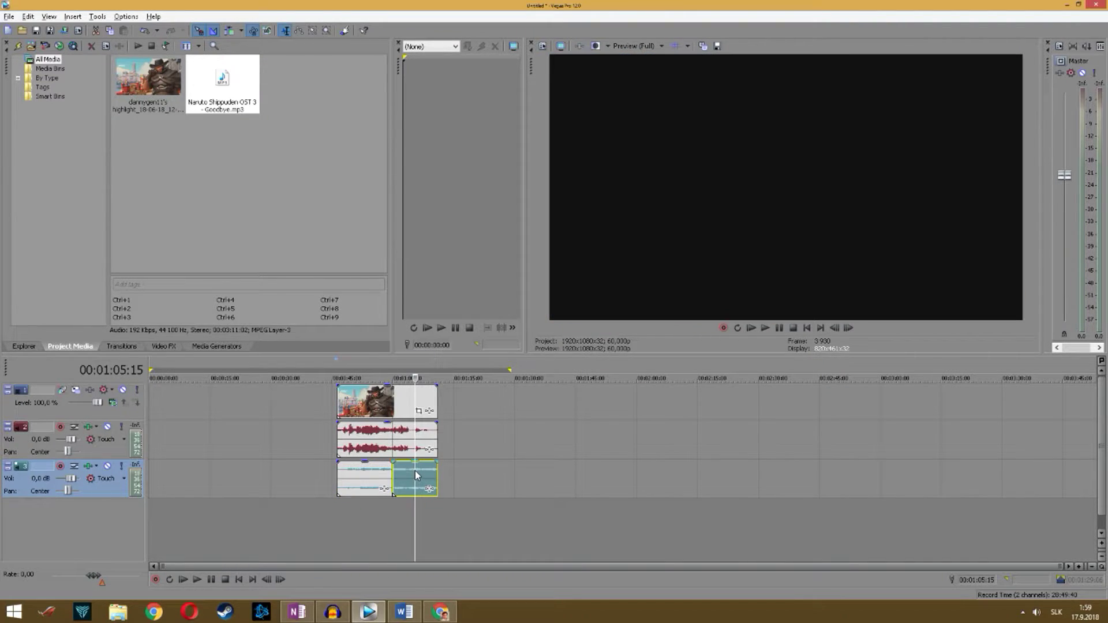
key("Delete")
left_click(366, 474)
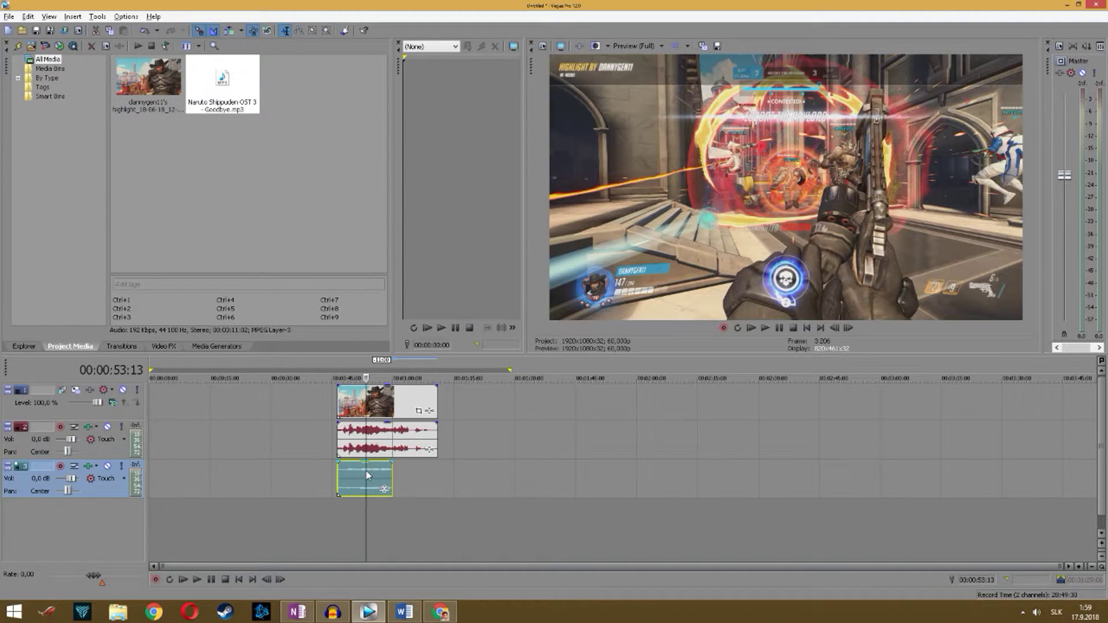
left_click(395, 443, "ctrl")
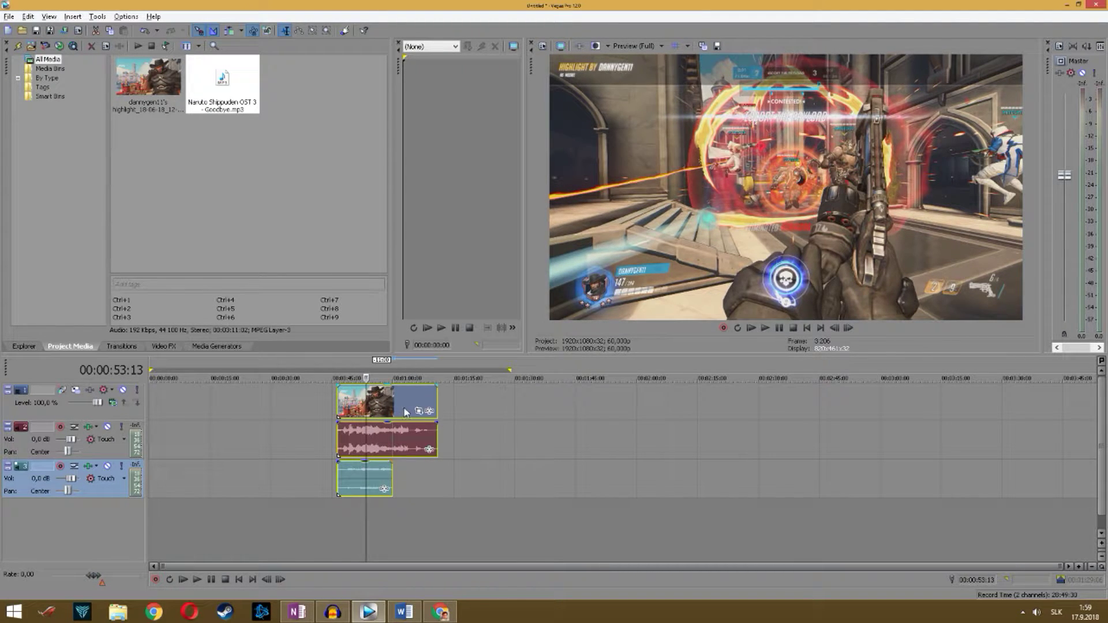
Step: Regroup the video, audio and shortened music, then drag the group left to about 30 seconds
right_click(406, 413)
mouse_move(430, 337)
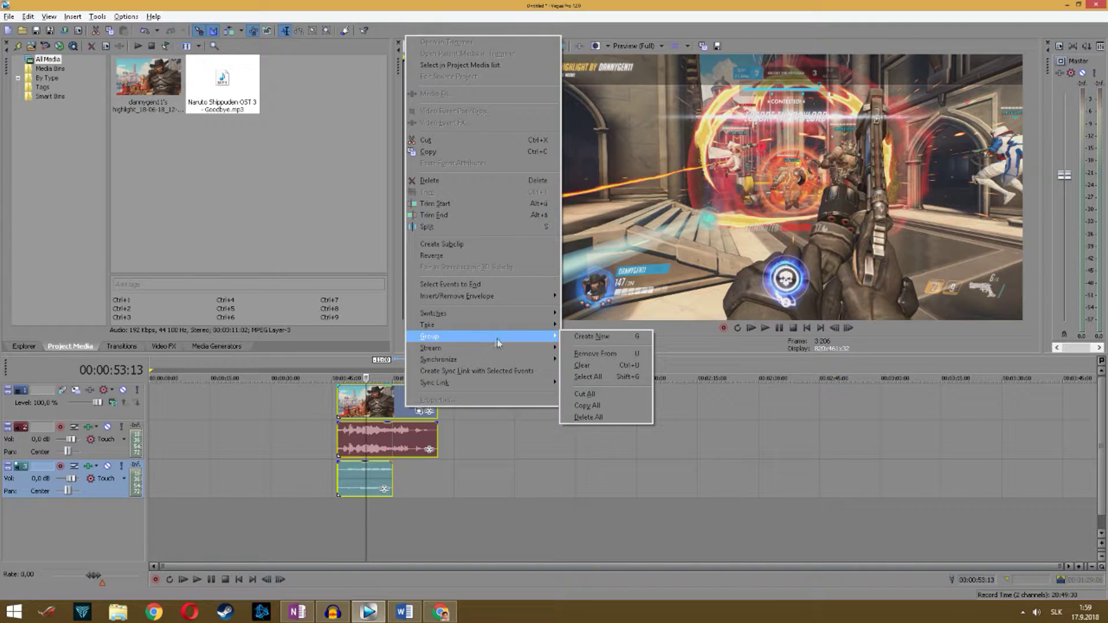
left_click(588, 341)
mouse_move(409, 403)
left_mouse_down()
mouse_move(486, 396)
mouse_move(346, 407)
left_mouse_up()
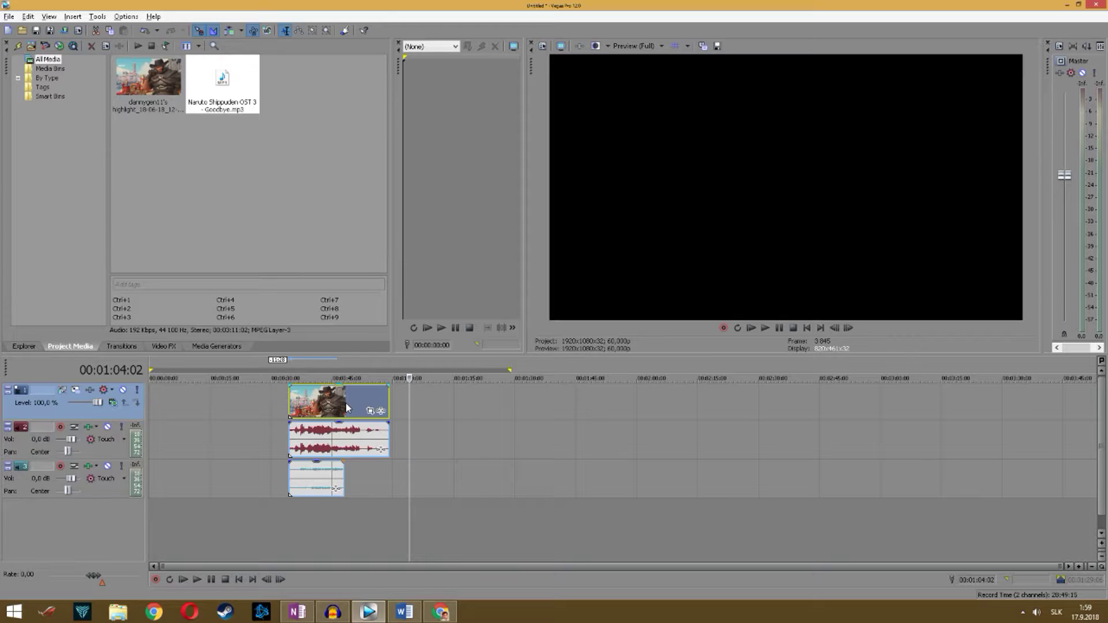
left_click(345, 407)
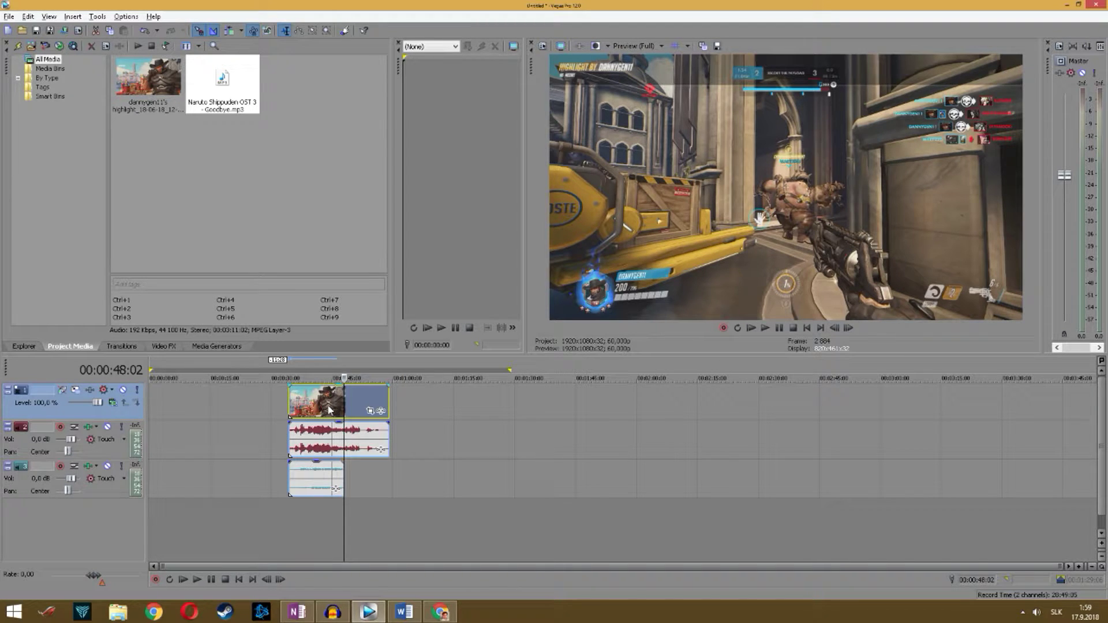